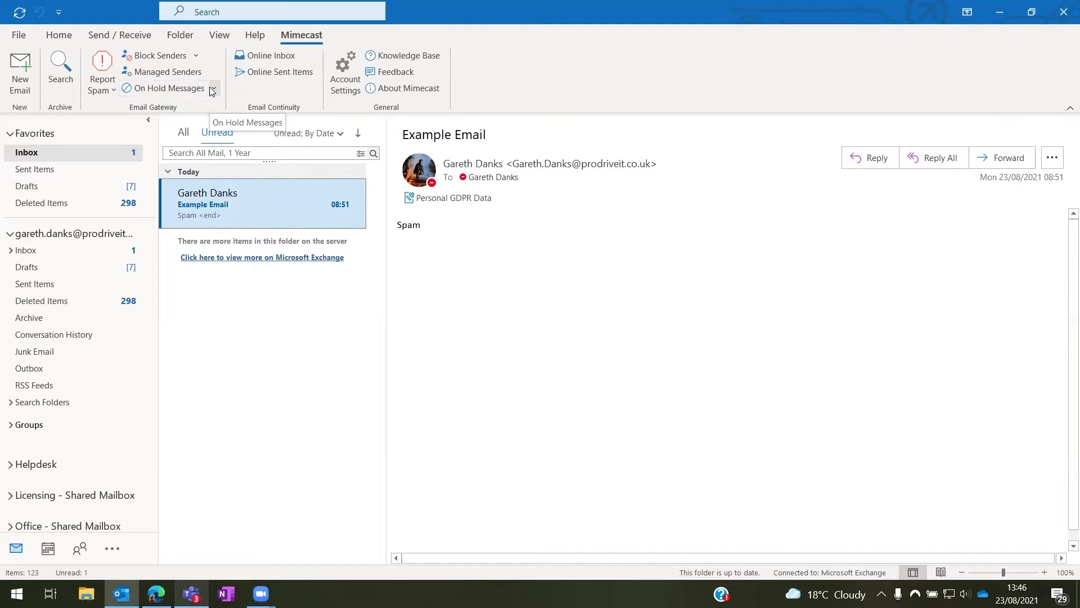
# - Open Personal On Hold and read through the held Zoom 'password has been changed' email
pyautogui.click(212, 90)
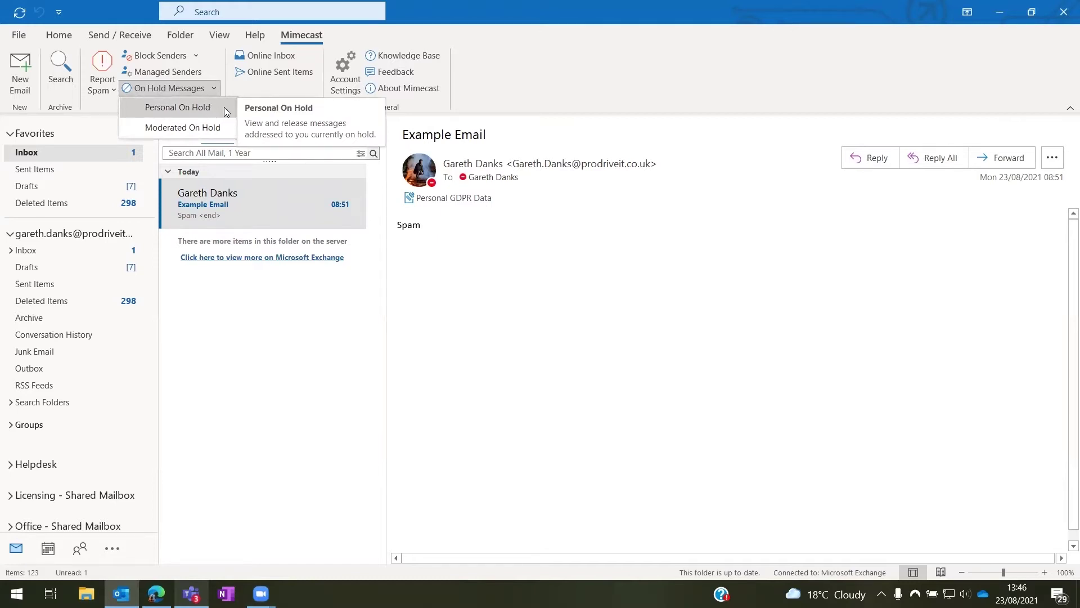
pyautogui.click(224, 108)
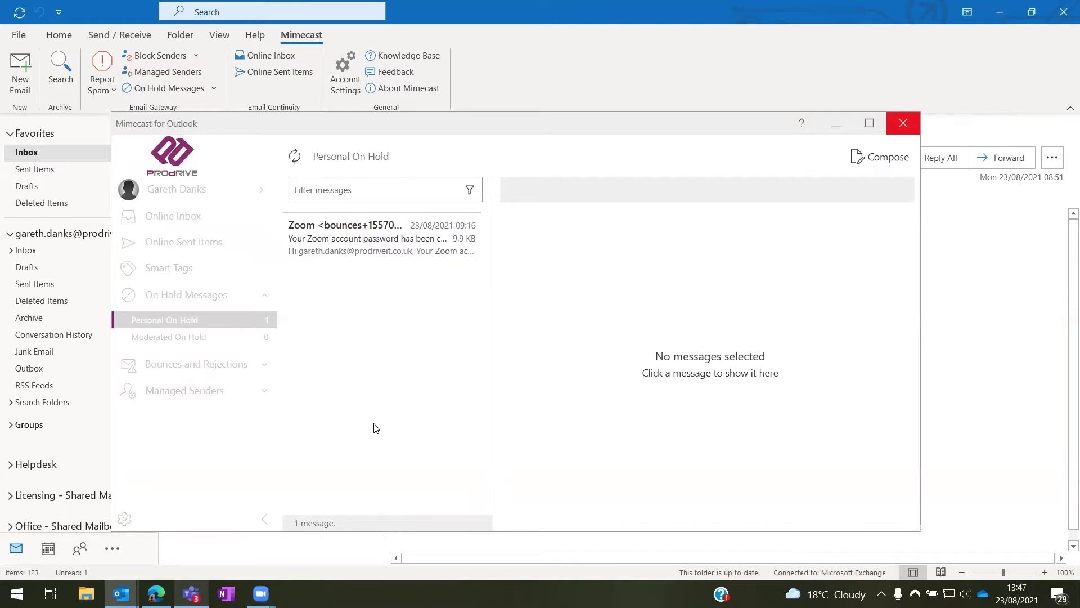
pyautogui.click(356, 217)
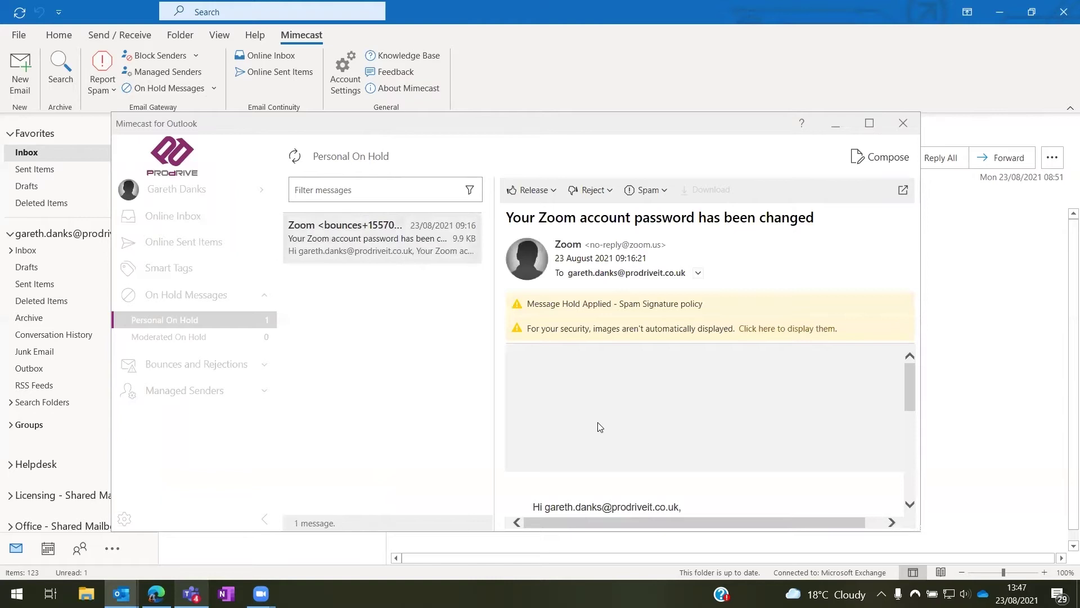
pyautogui.scroll(-5, 598, 423)
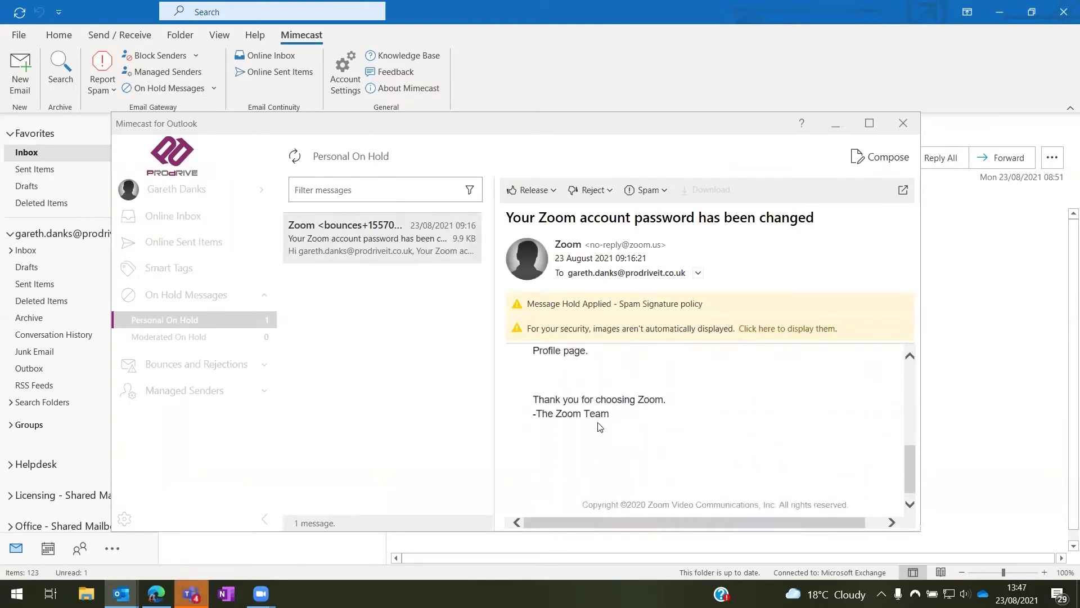
pyautogui.scroll(5, 600, 427)
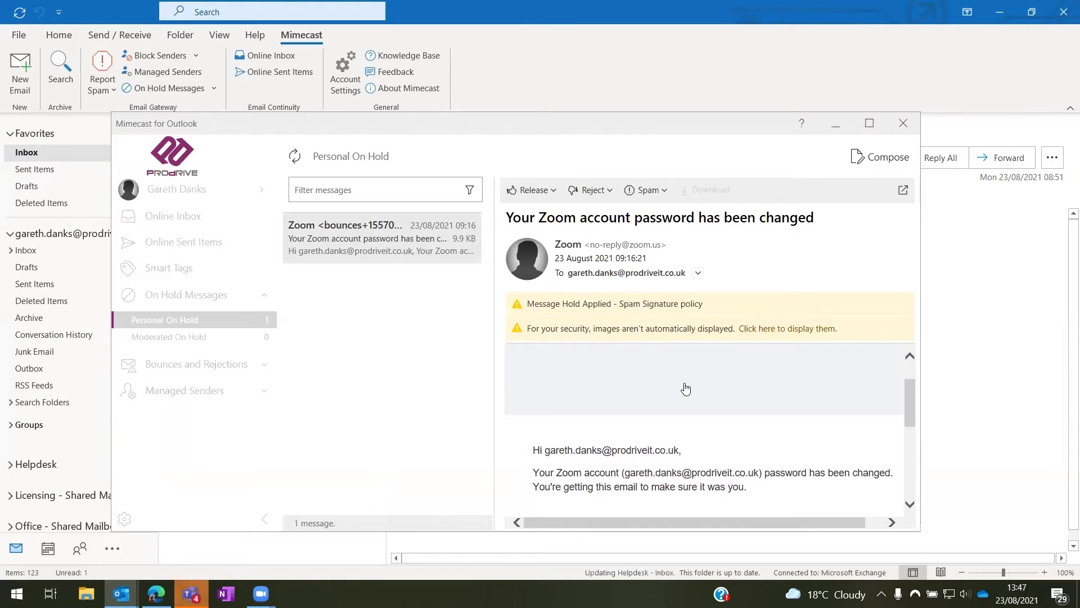
pyautogui.scroll(-3, 666, 451)
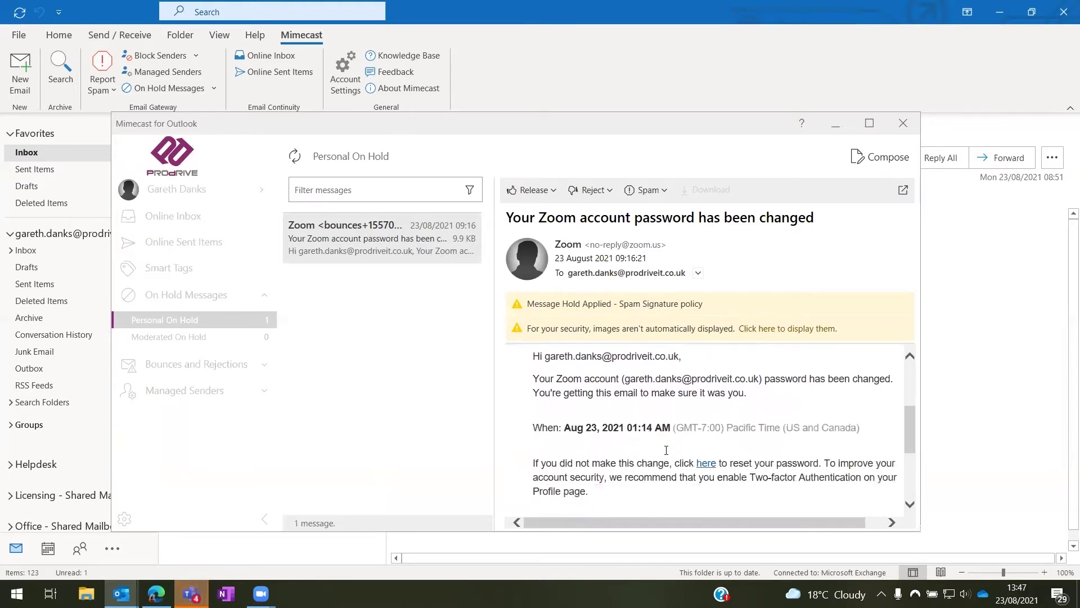
pyautogui.scroll(-2, 666, 450)
pyautogui.scroll(5, 666, 431)
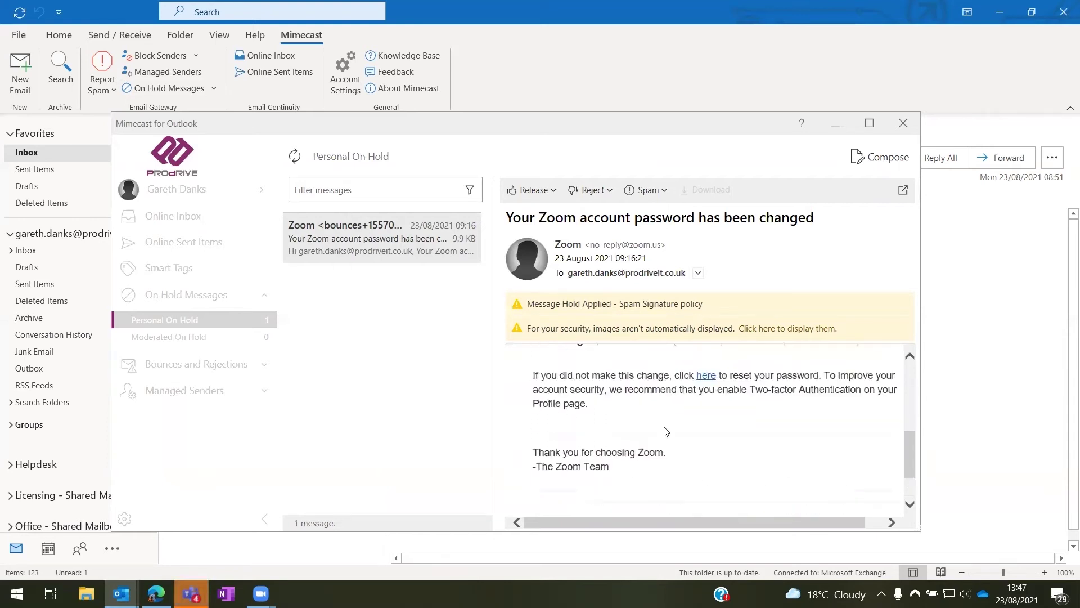
pyautogui.scroll(-3, 666, 432)
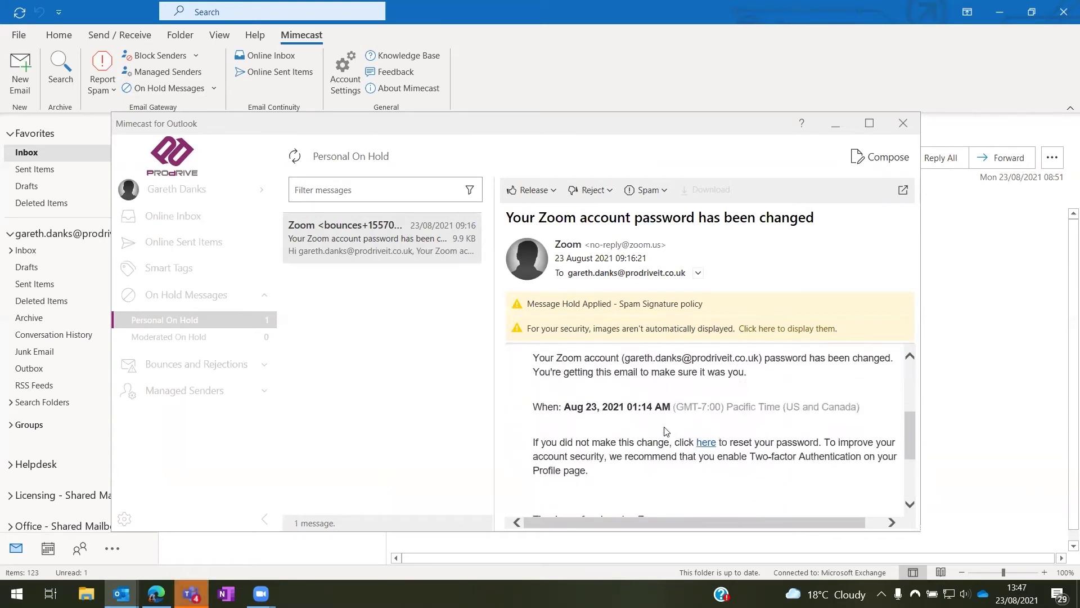
pyautogui.click(555, 190)
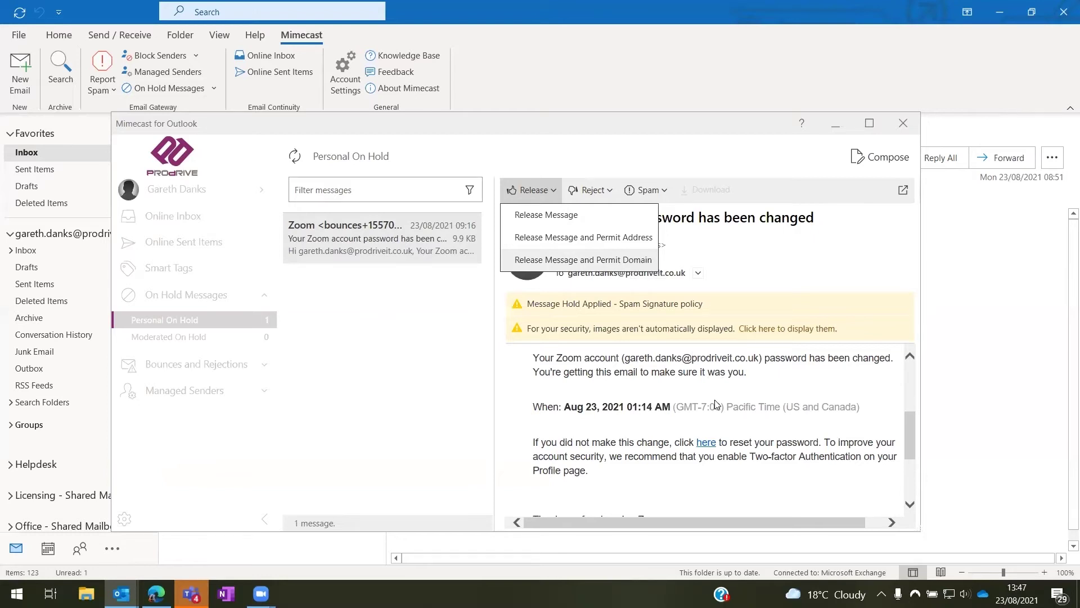
pyautogui.click(733, 276)
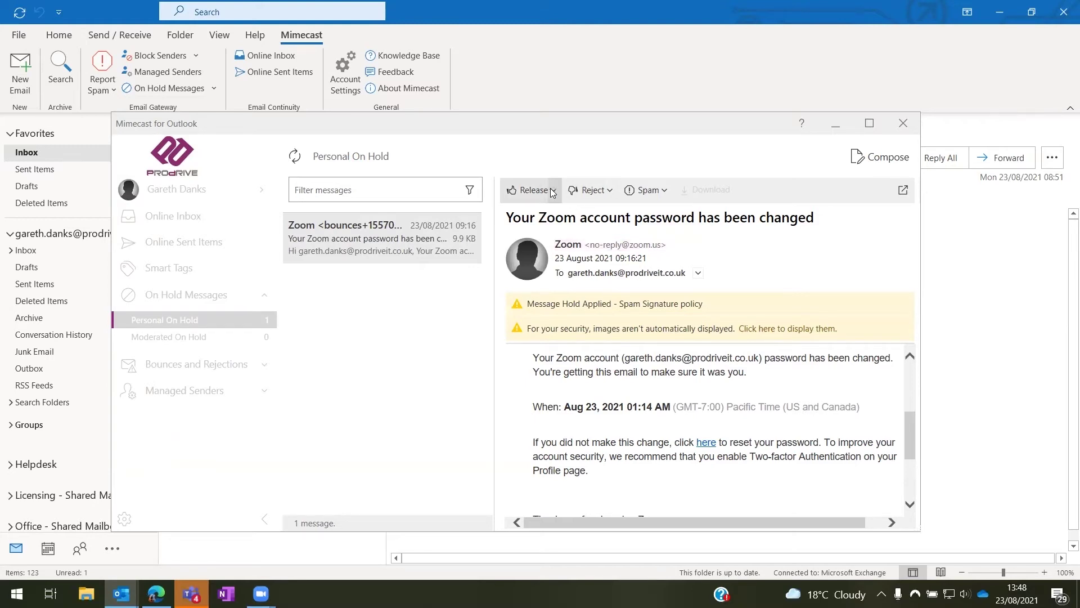
# - Review the Reject and Spam options available for the held Zoom email
pyautogui.click(609, 196)
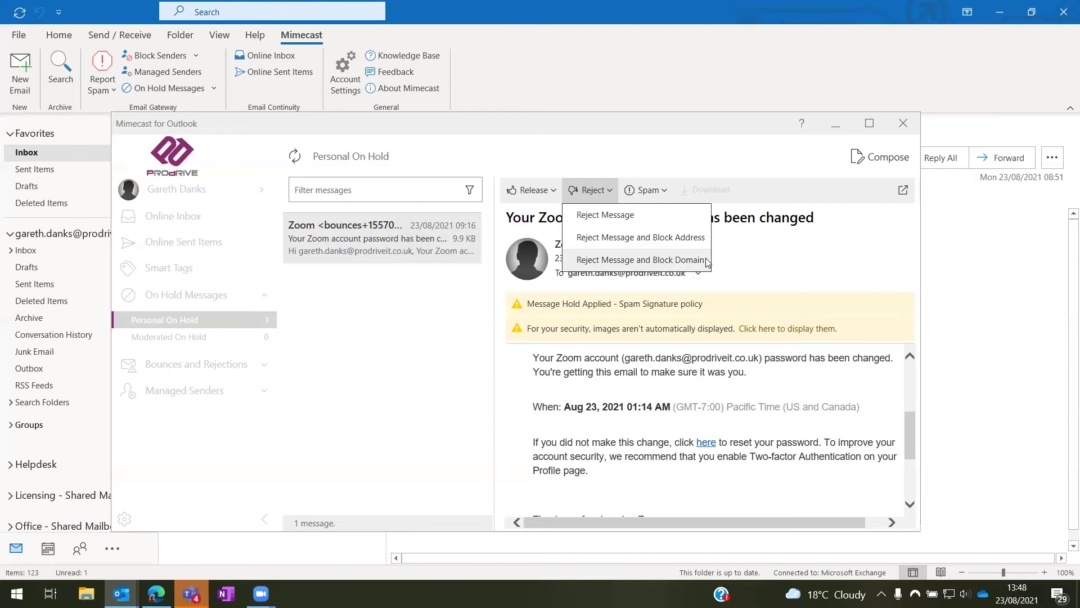
pyautogui.click(666, 191)
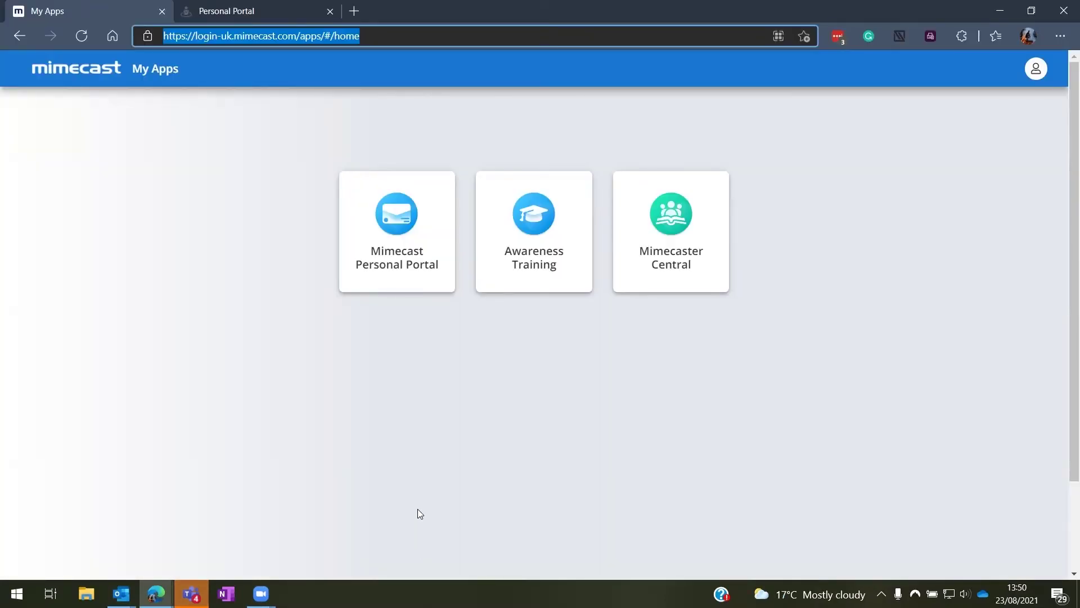
# - Launch Mimecast Personal Portal from the My Apps page
pyautogui.click(417, 508)
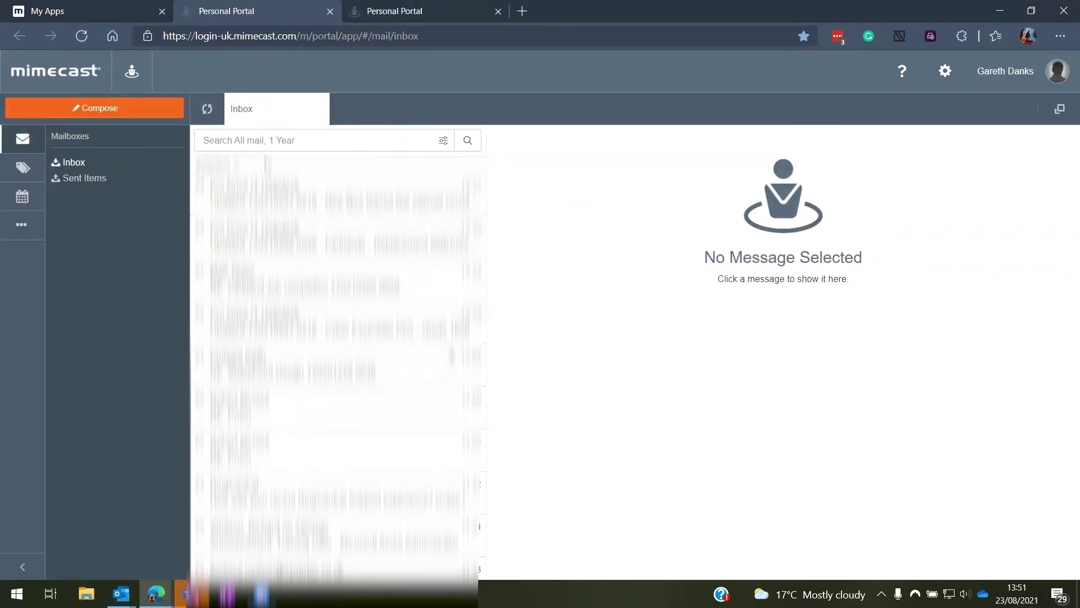
# - Show the Personal On Hold queue and open the held Zoom password-changed email
pyautogui.click(20, 229)
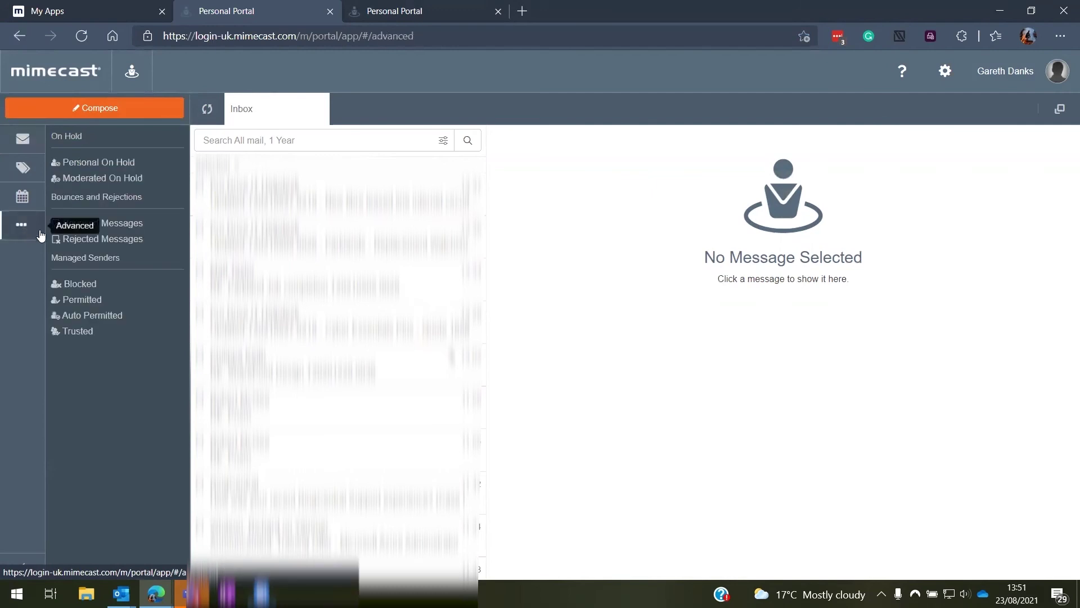
pyautogui.click(129, 168)
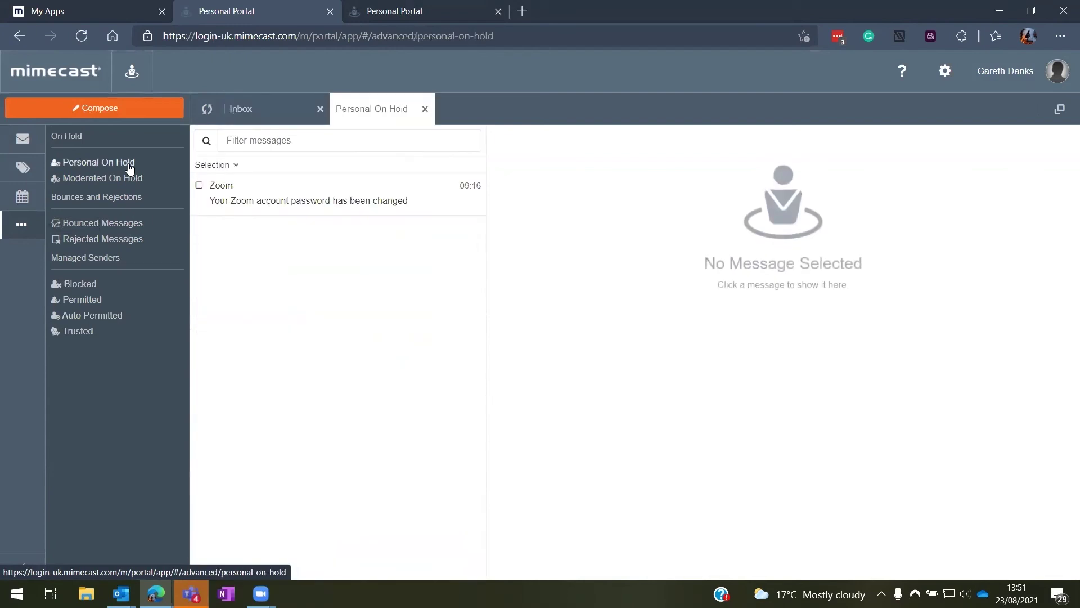
pyautogui.click(282, 187)
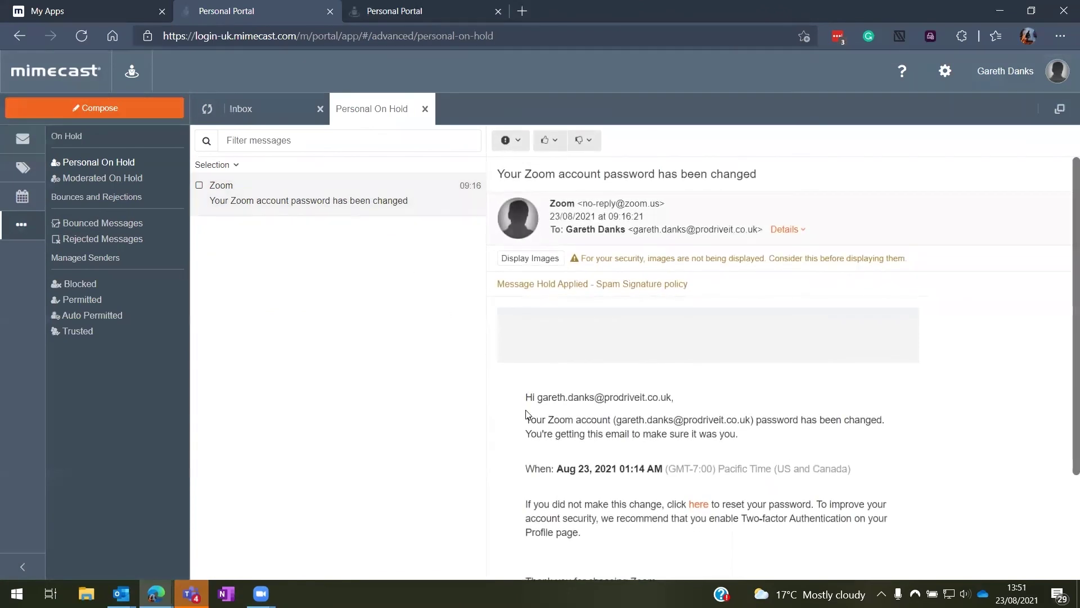
pyautogui.scroll(-2, 527, 410)
pyautogui.scroll(2, 528, 413)
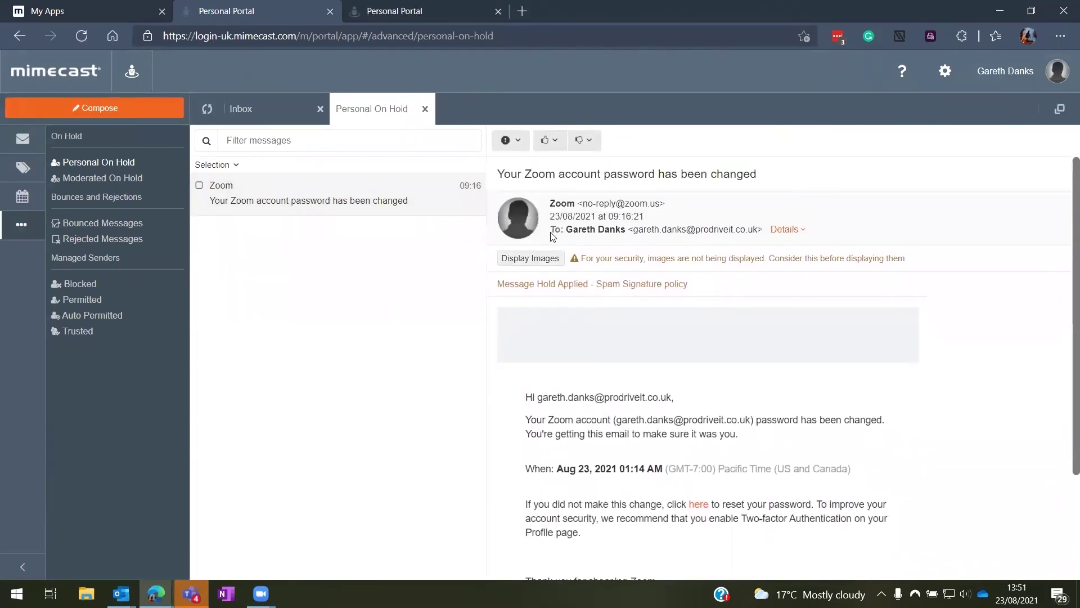
# - Review the Report, Release and Reject options, closing them without acting
pyautogui.click(522, 142)
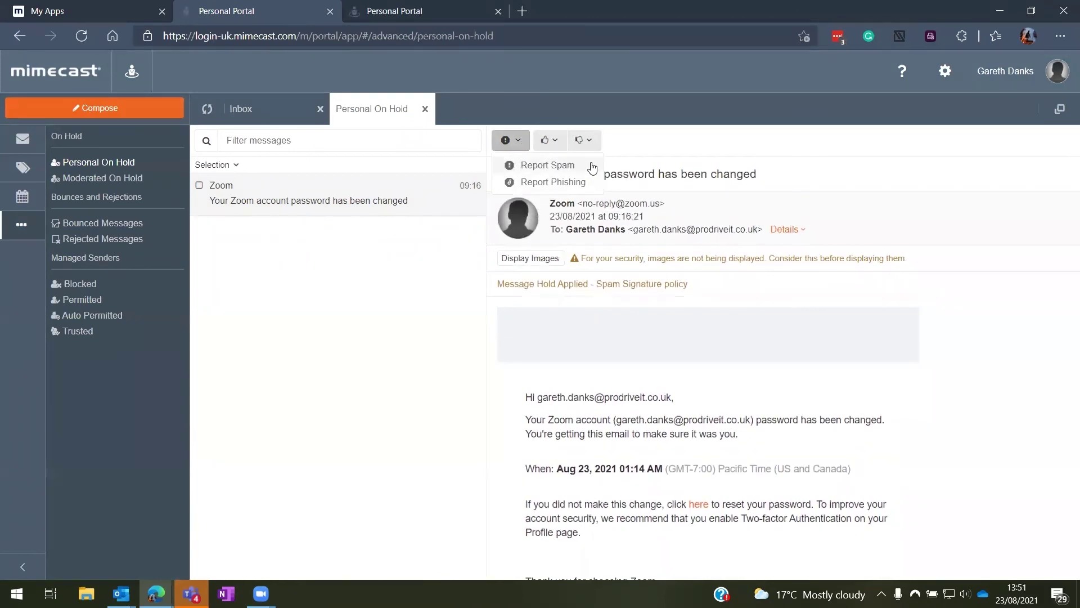
pyautogui.click(552, 141)
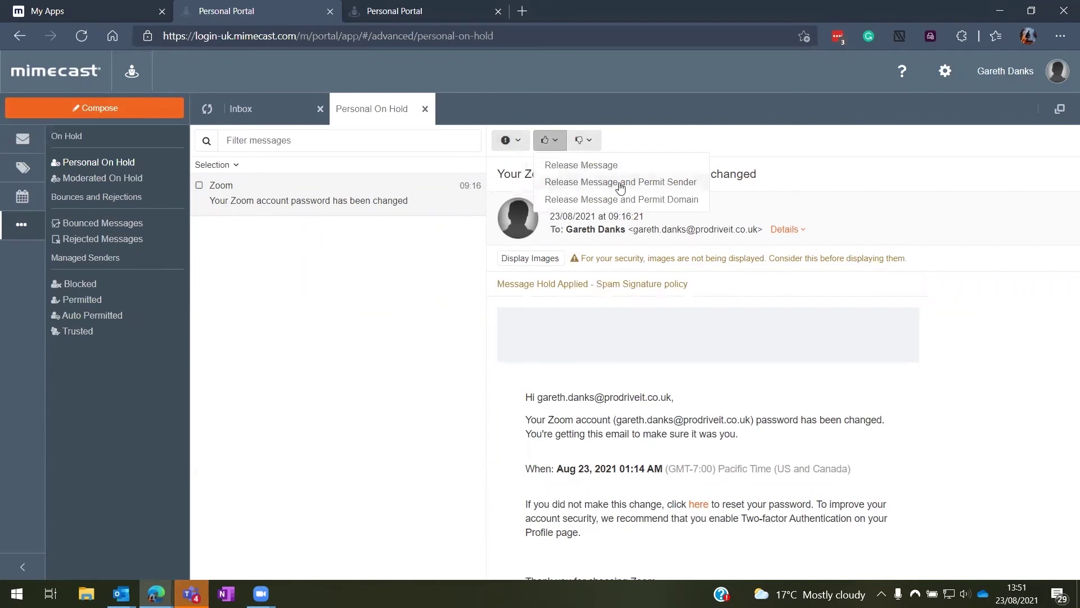
pyautogui.click(582, 140)
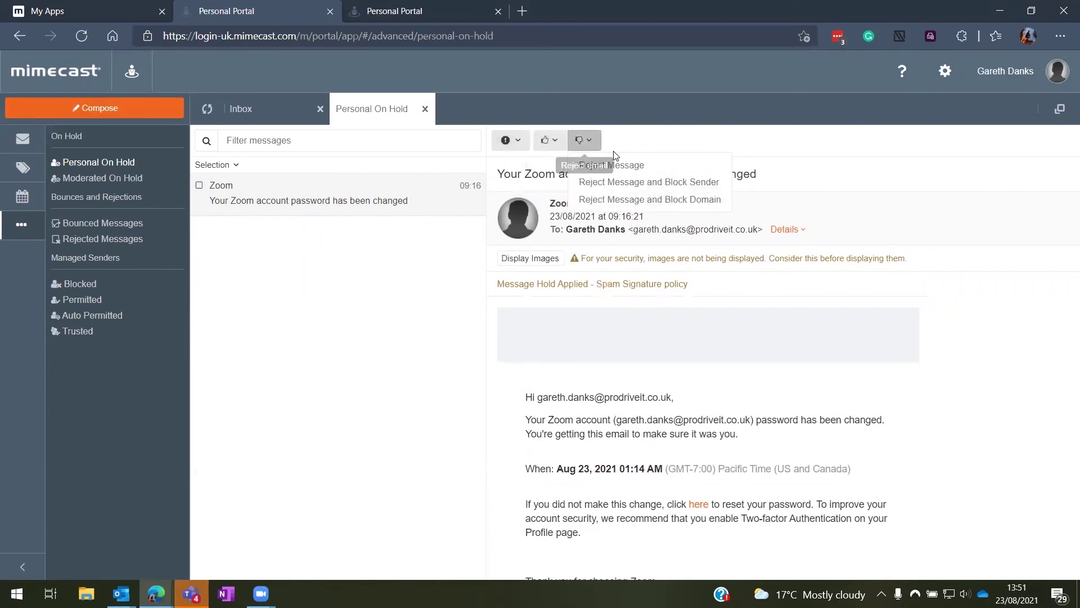
pyautogui.click(454, 262)
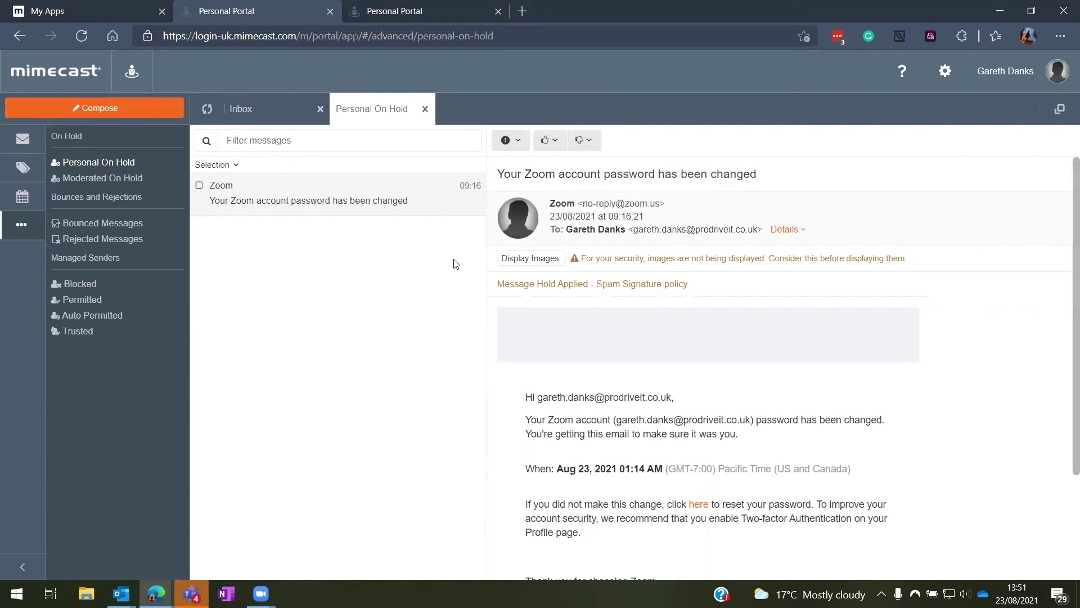
pyautogui.click(128, 182)
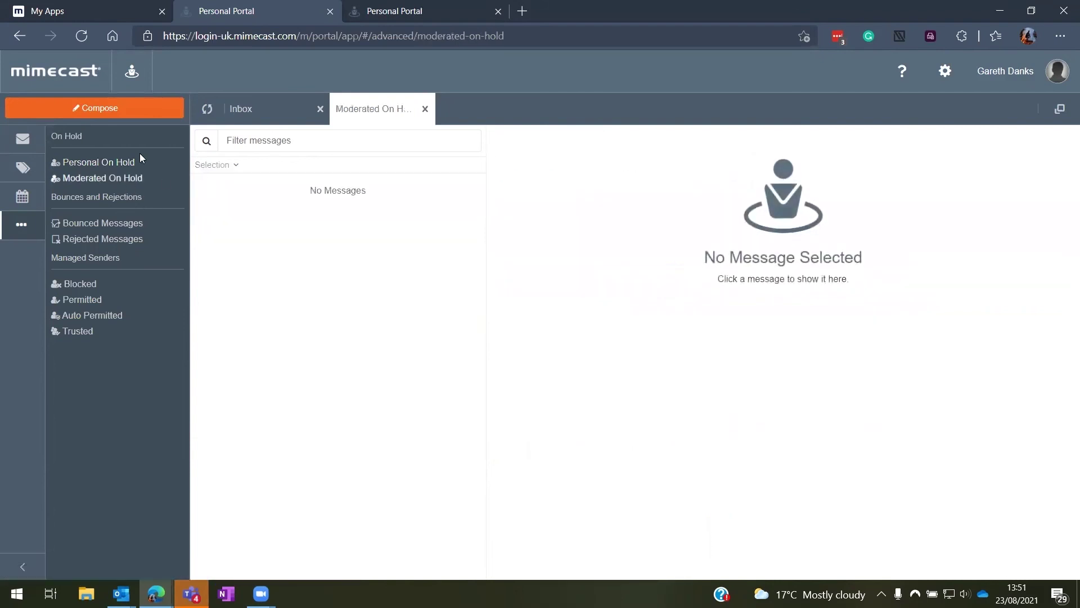
pyautogui.click(108, 169)
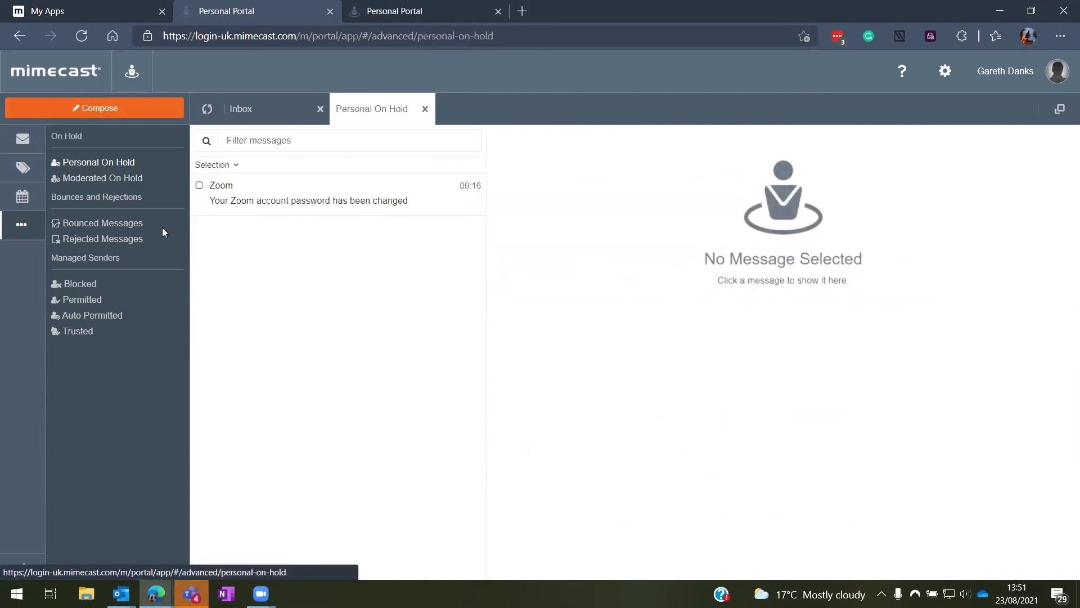
pyautogui.click(258, 204)
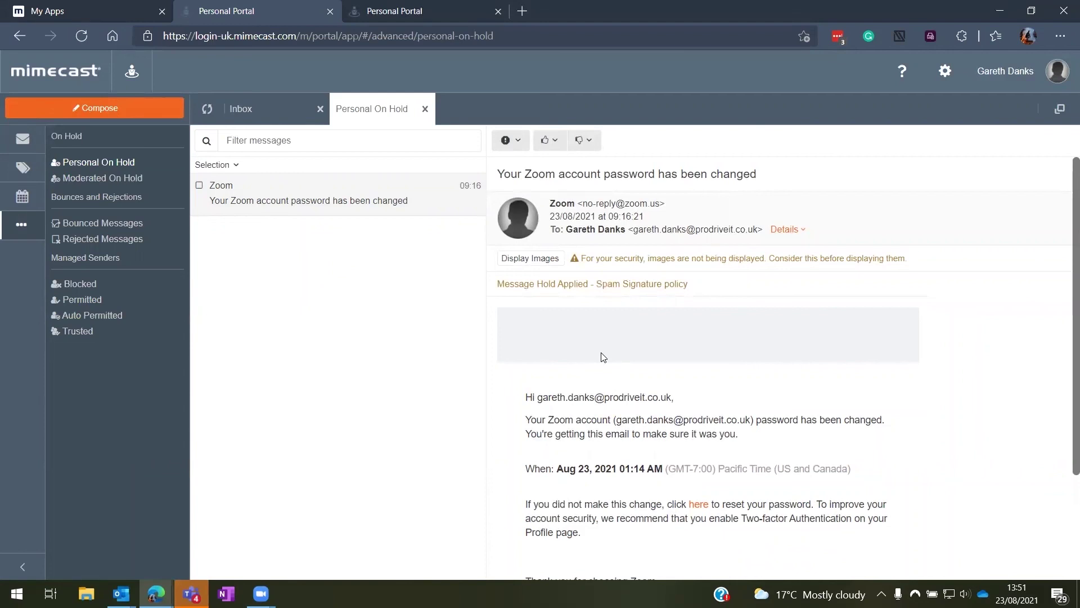
pyautogui.scroll(-1, 646, 348)
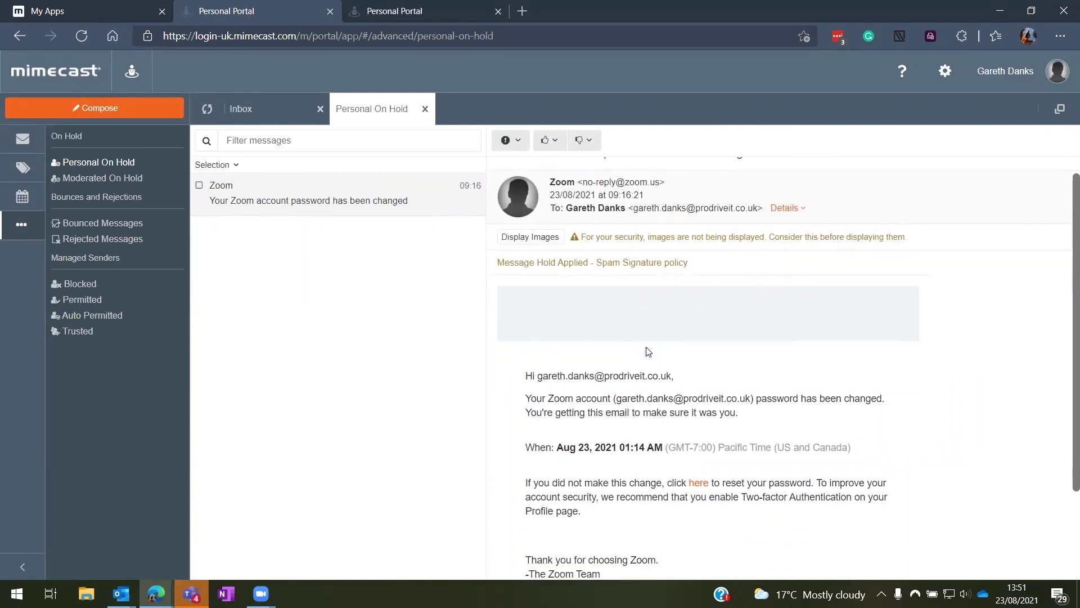
pyautogui.scroll(1, 647, 350)
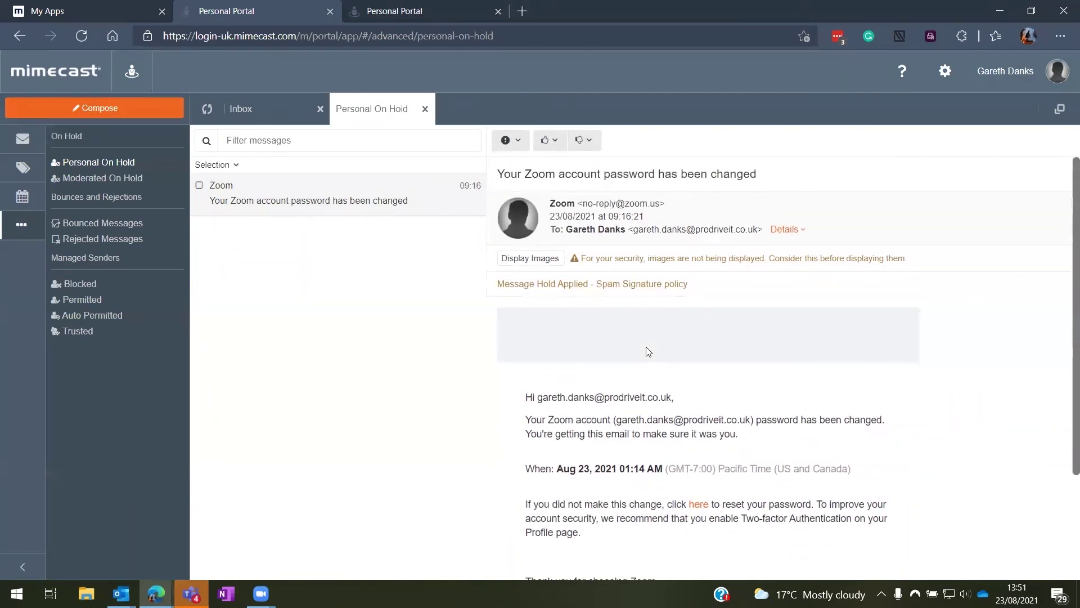
pyautogui.scroll(-1, 648, 351)
pyautogui.scroll(1, 648, 351)
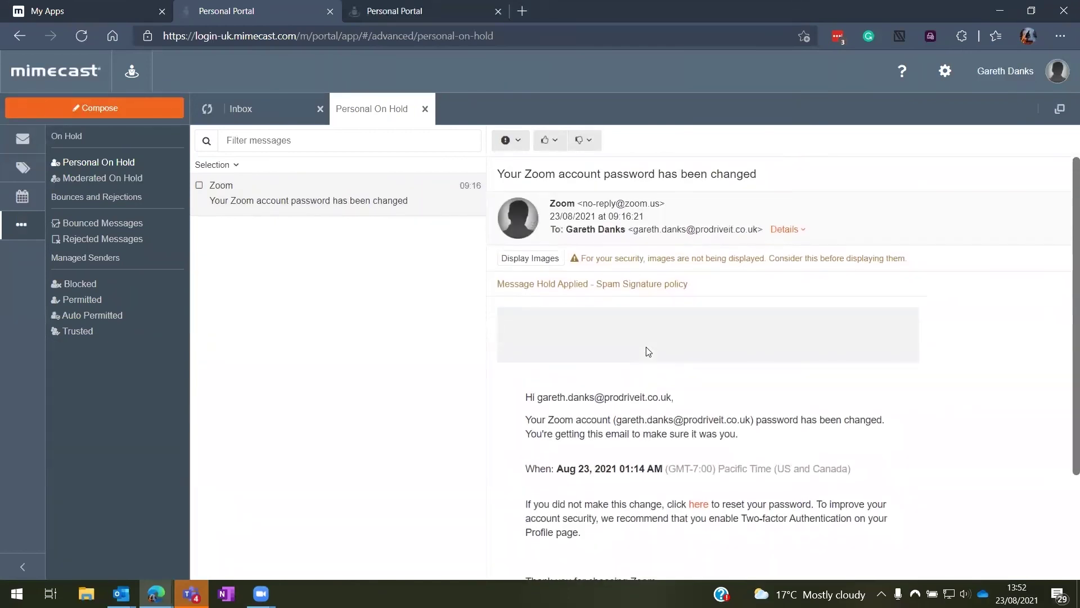